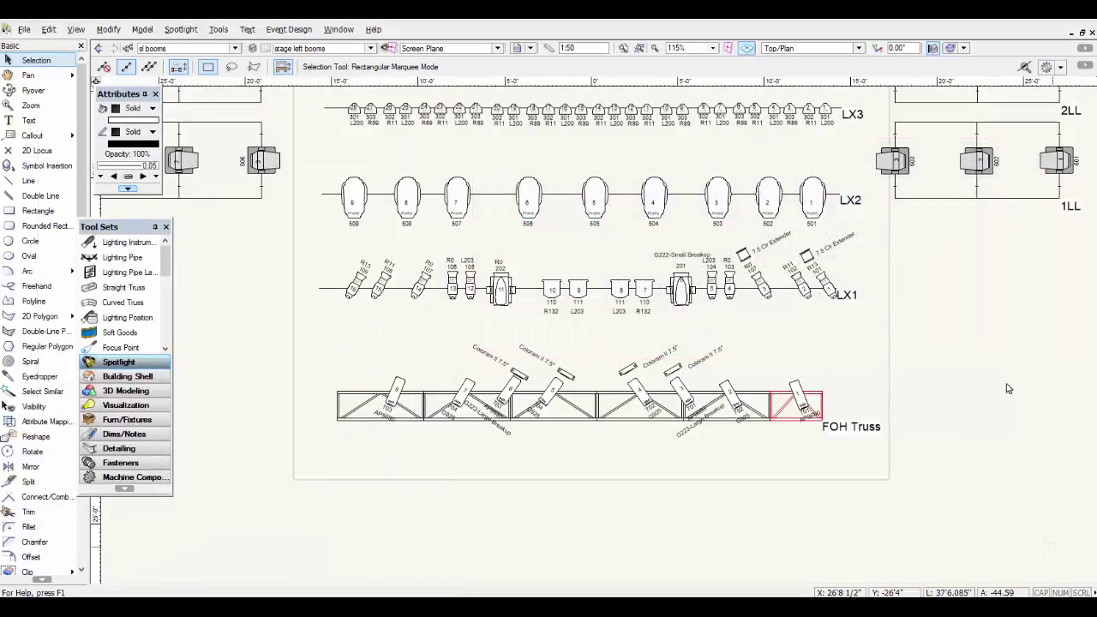
- Select an instrument on the LX1 pipe and open its Lighting Device properties
left_click(806, 288)
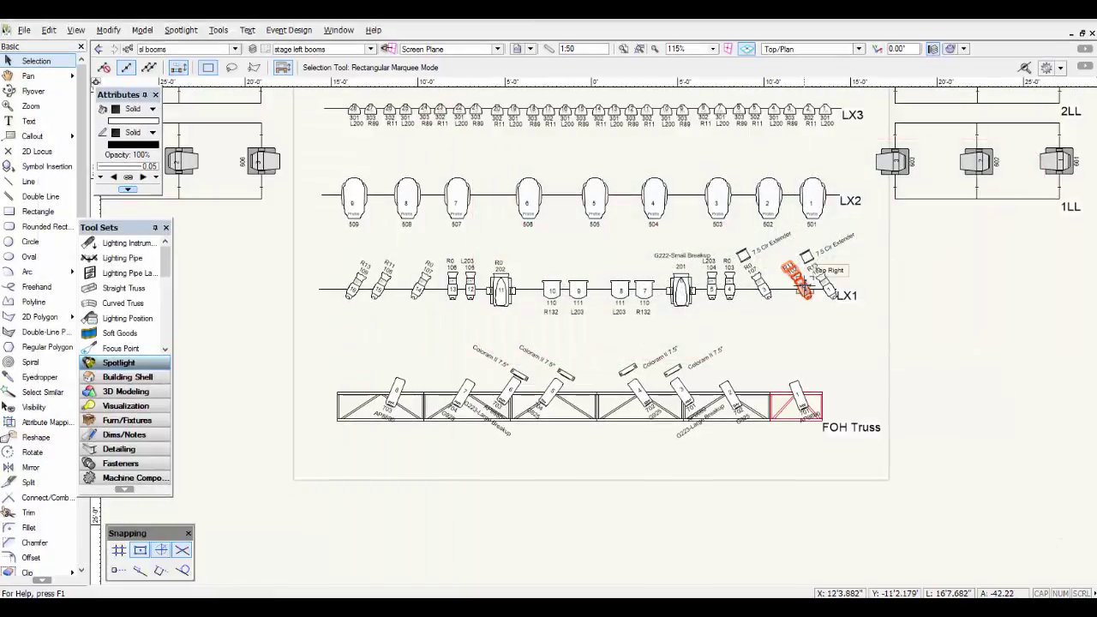
double_click(805, 288)
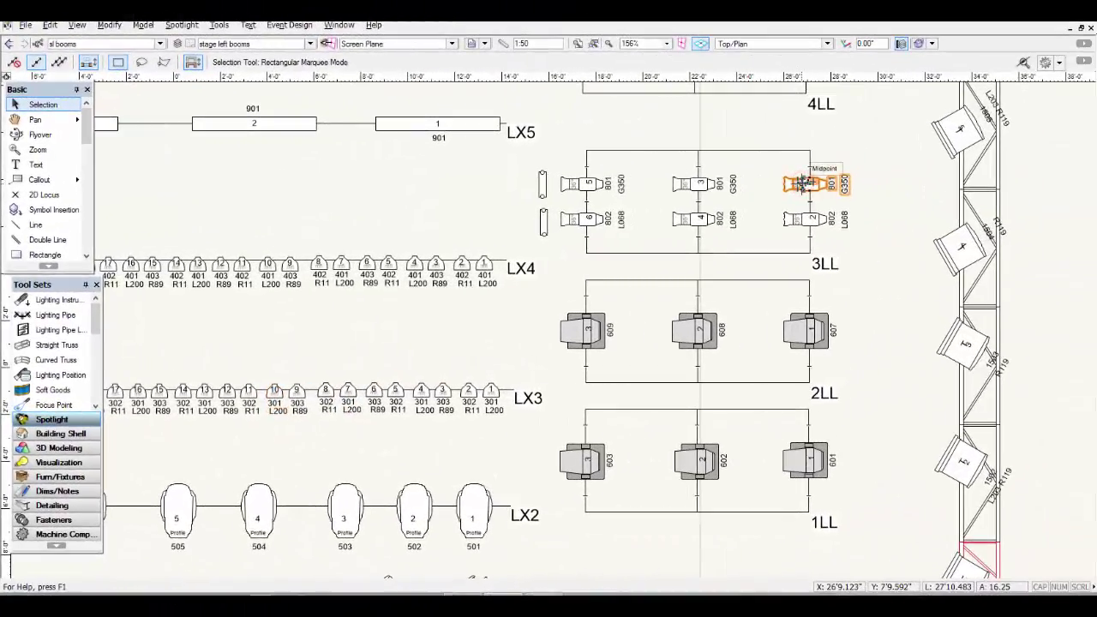
- Open the 3LL channel 801 instrument's properties and review its Light Information Device Type choices
double_click(804, 182)
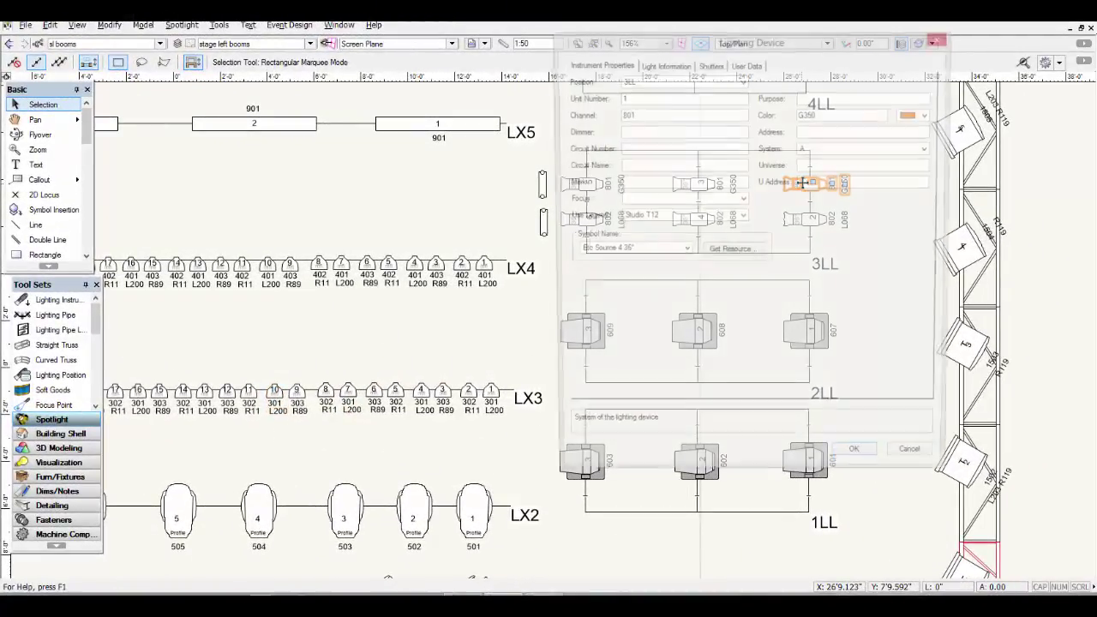
left_click_drag(816, 50, 546, 102)
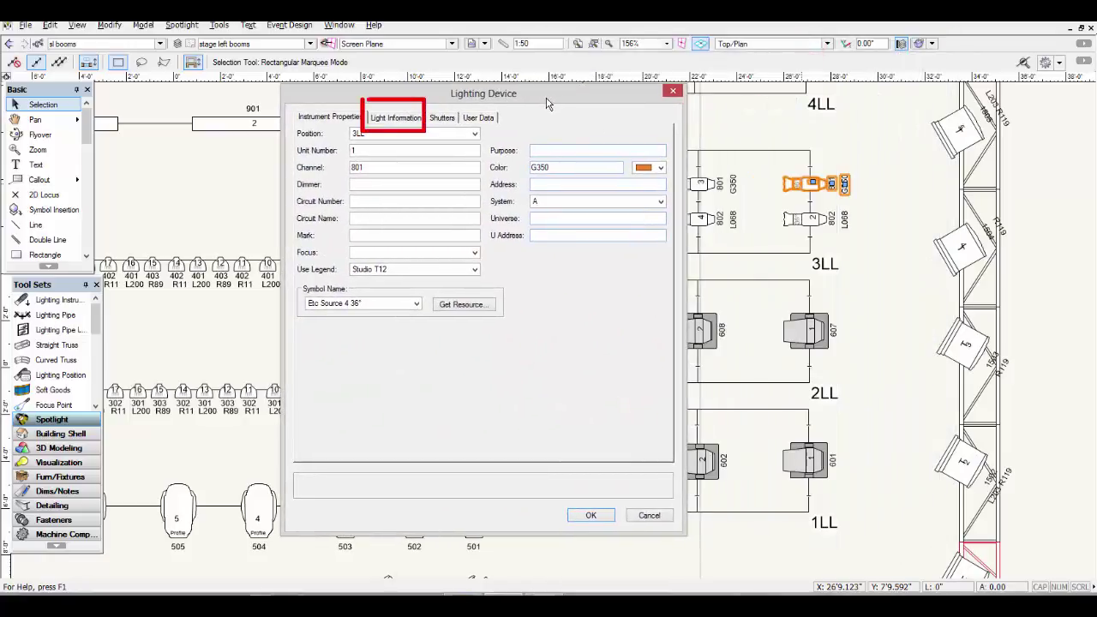
left_click(398, 119)
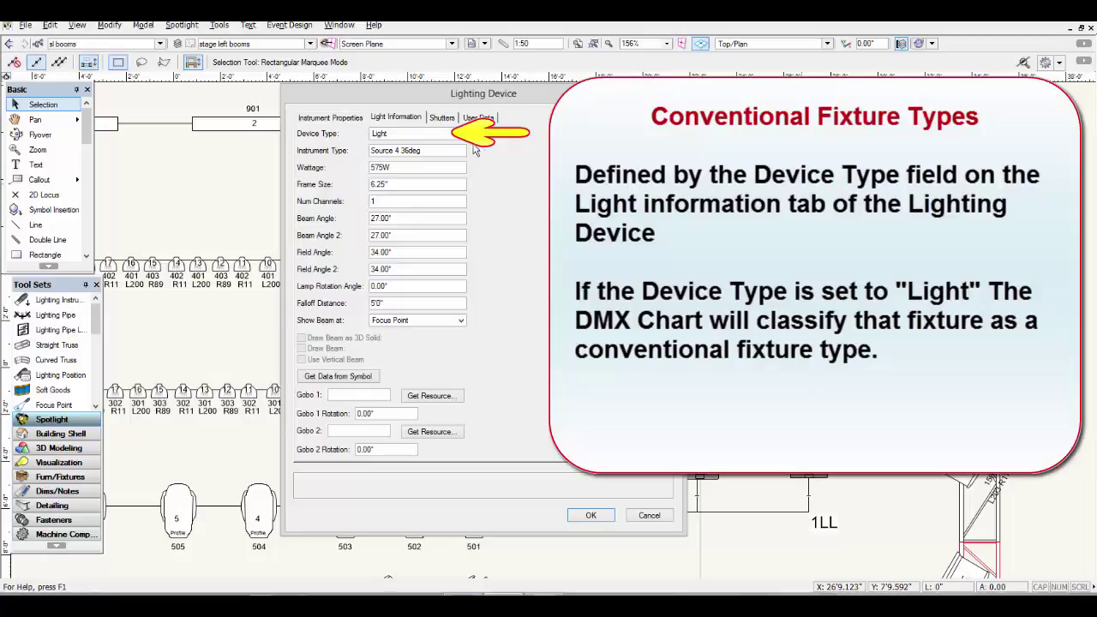
left_click(460, 133)
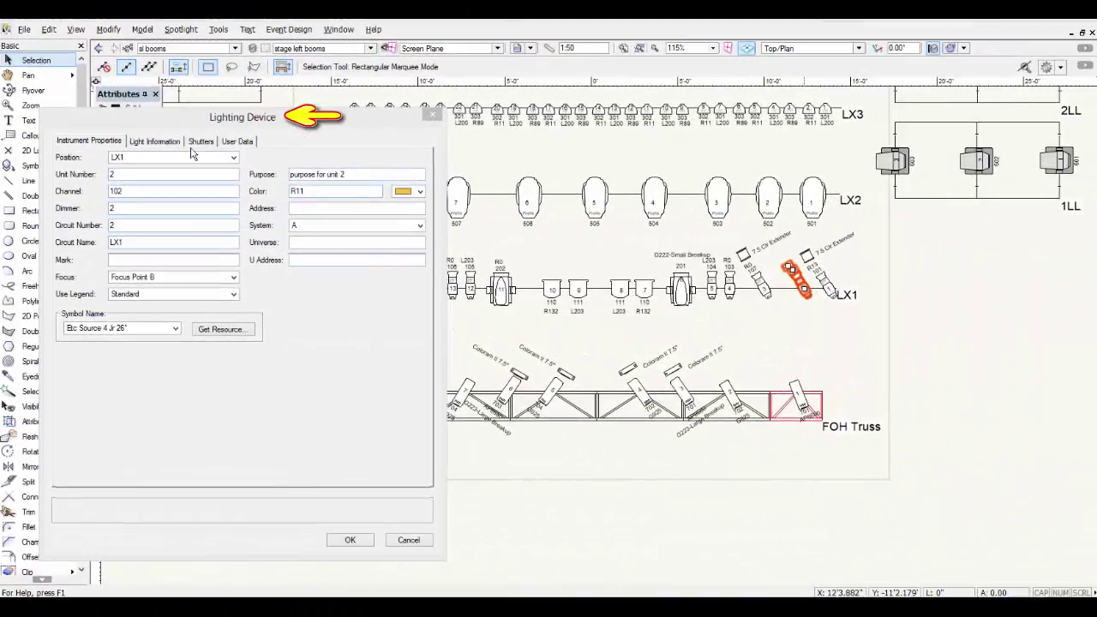
- Show the Light Information fields for LX1 unit 2 (channel 102, dimmer 2, R11)
left_click(155, 142)
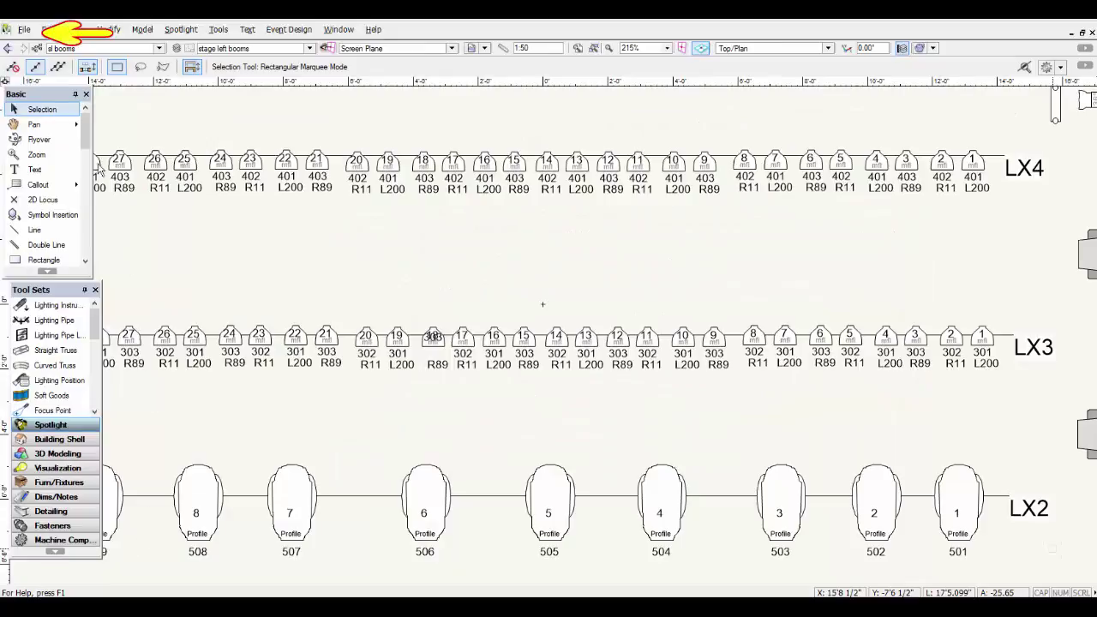
- Bring up File > Export to reach Export Instrument Data
left_click(24, 30)
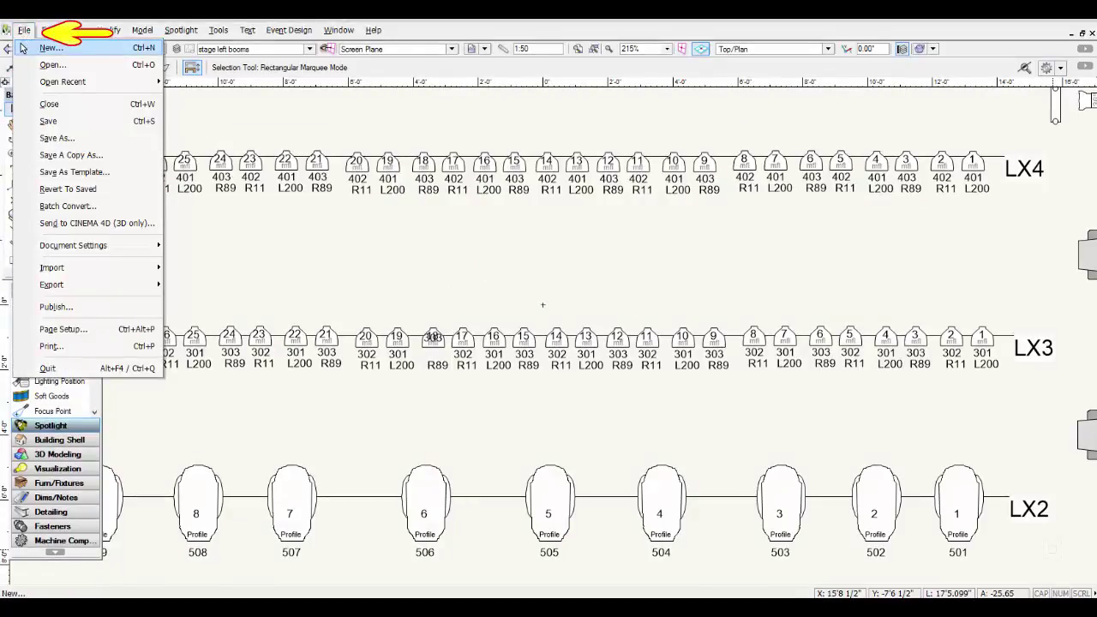
mouse_move(59, 288)
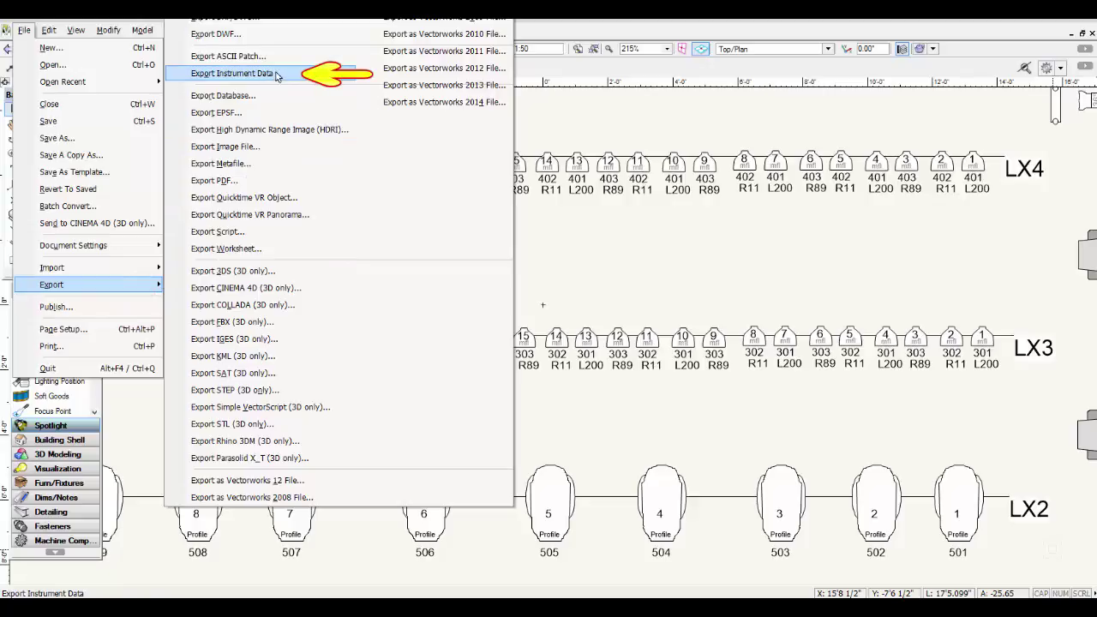
- Export instrument data with All instrument fields, Device Type through Focus, selected
left_click(232, 73)
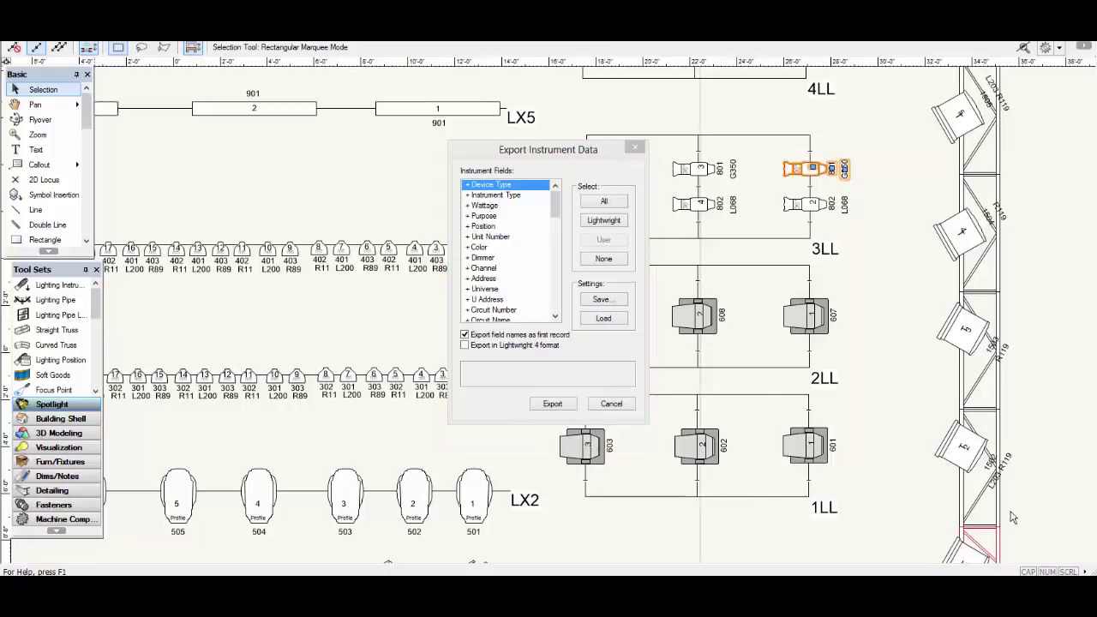
left_click(604, 202)
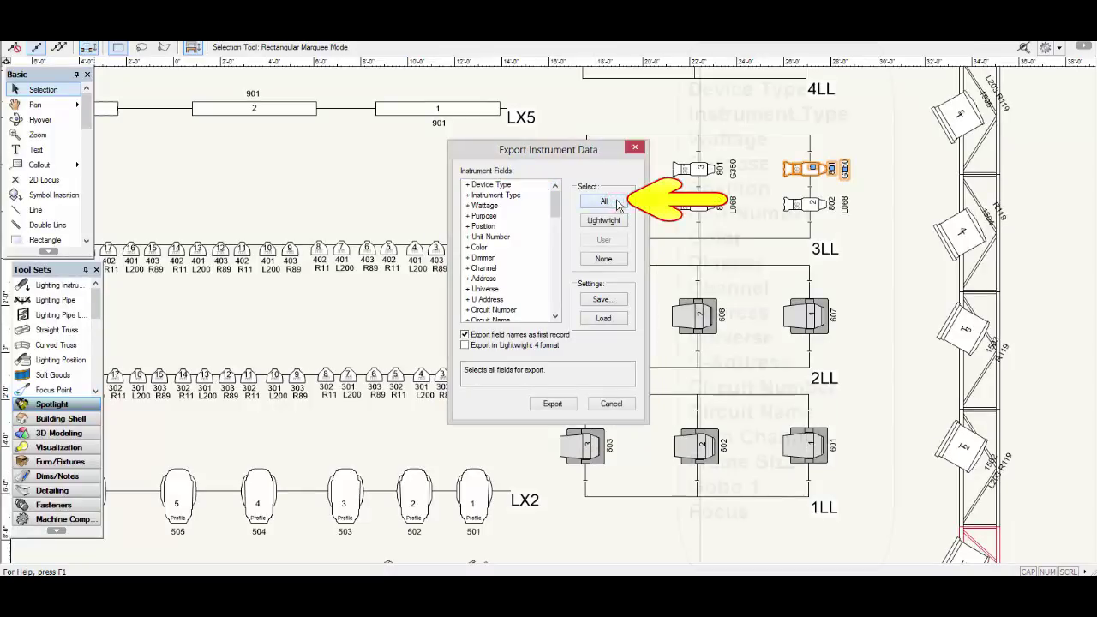
left_click(554, 213)
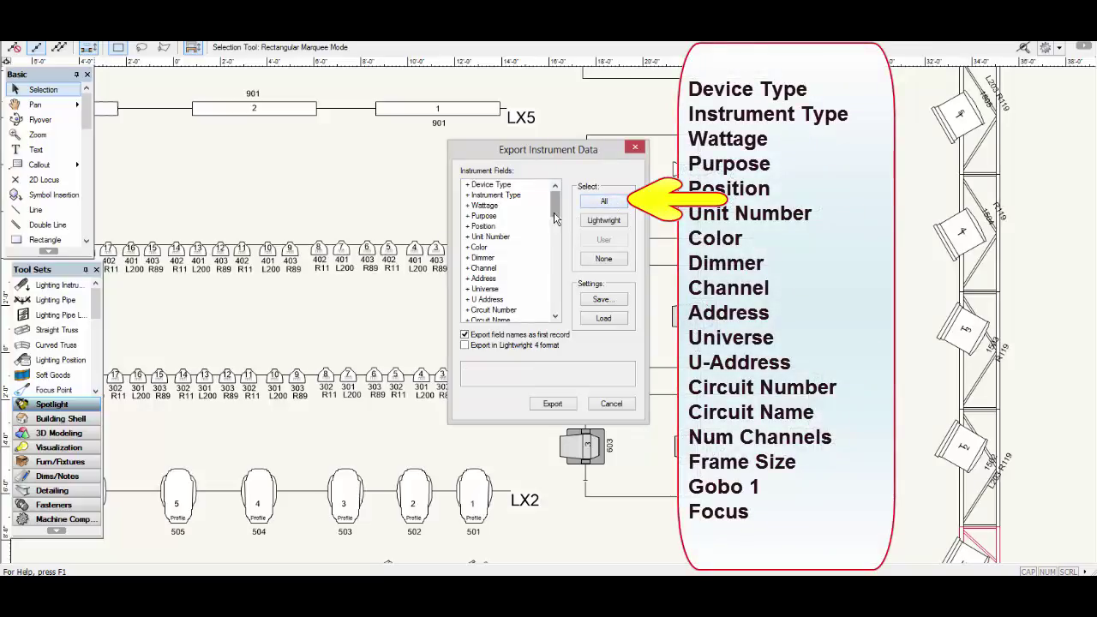
left_click_drag(554, 223, 554, 319)
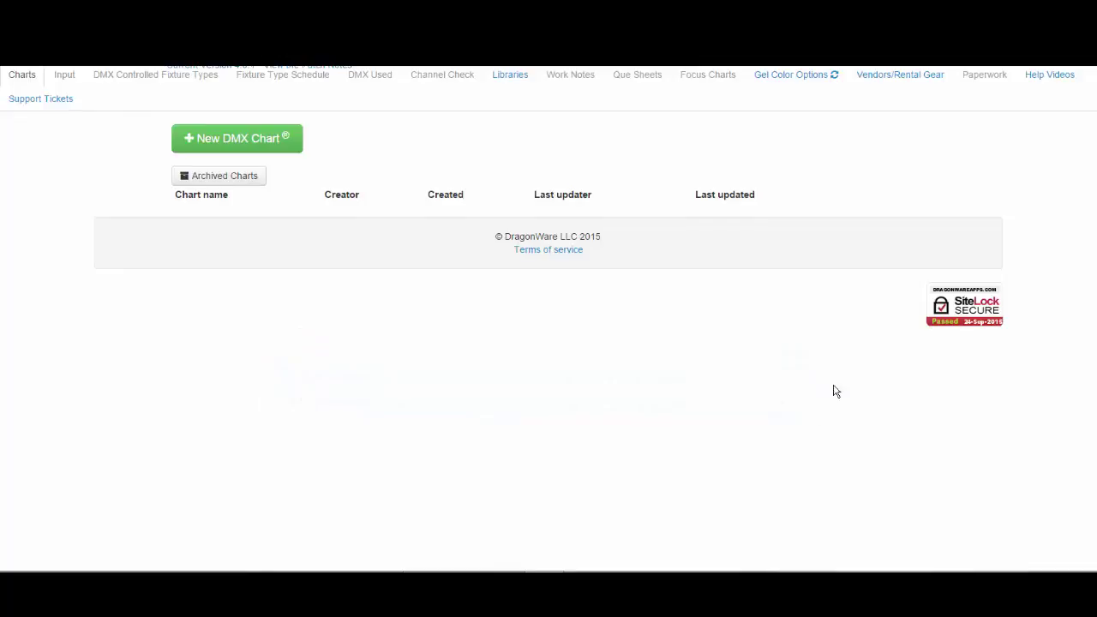
- Start a new DMX chart named 'Vectorworks Imports'
left_click(244, 145)
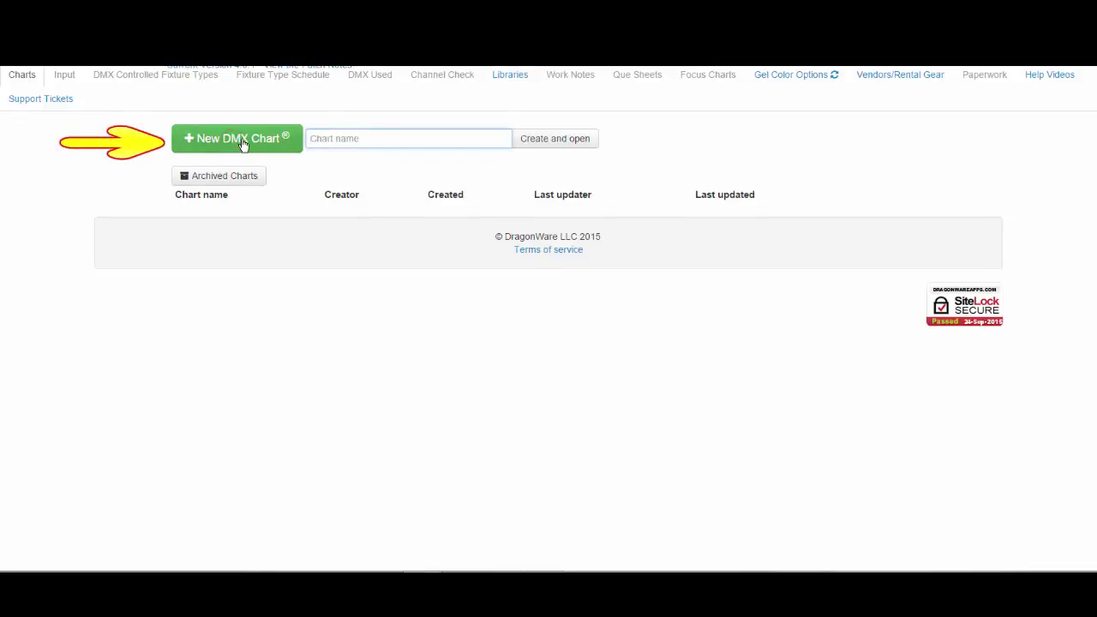
type("Vectorworks Imports")
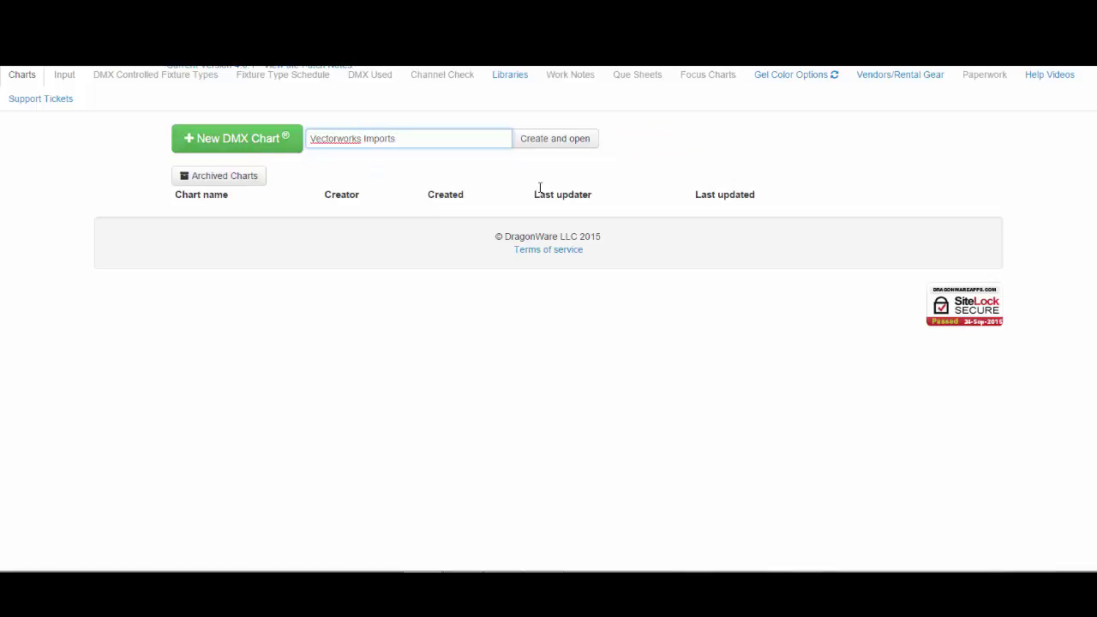
- Create the Vectorworks Imports chart and read the Vectorworks import instructions
left_click(575, 140)
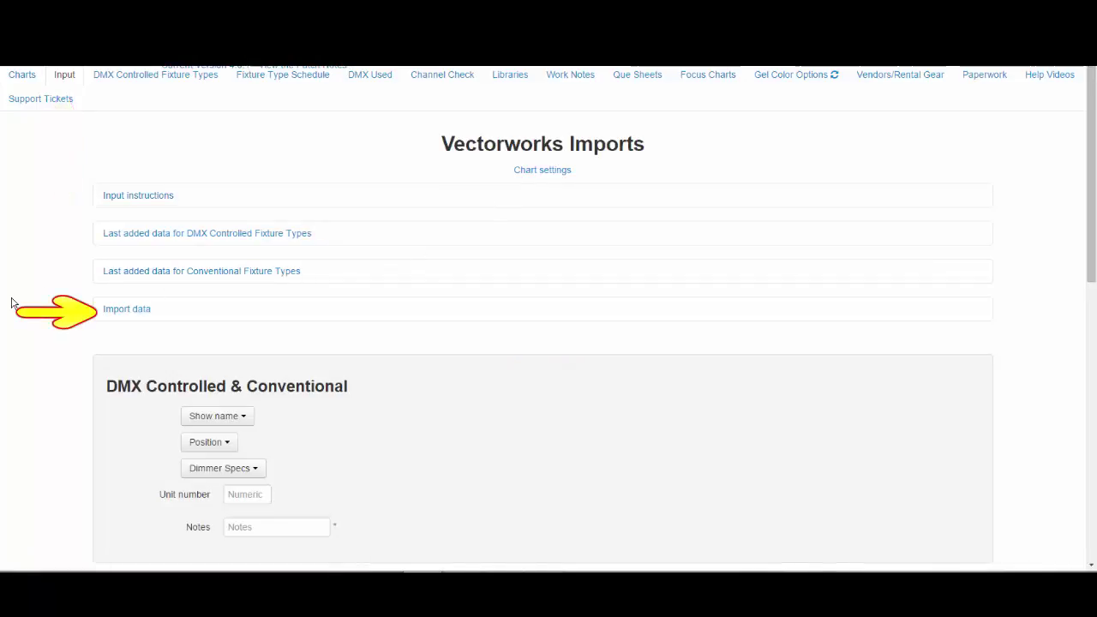
left_click(117, 310)
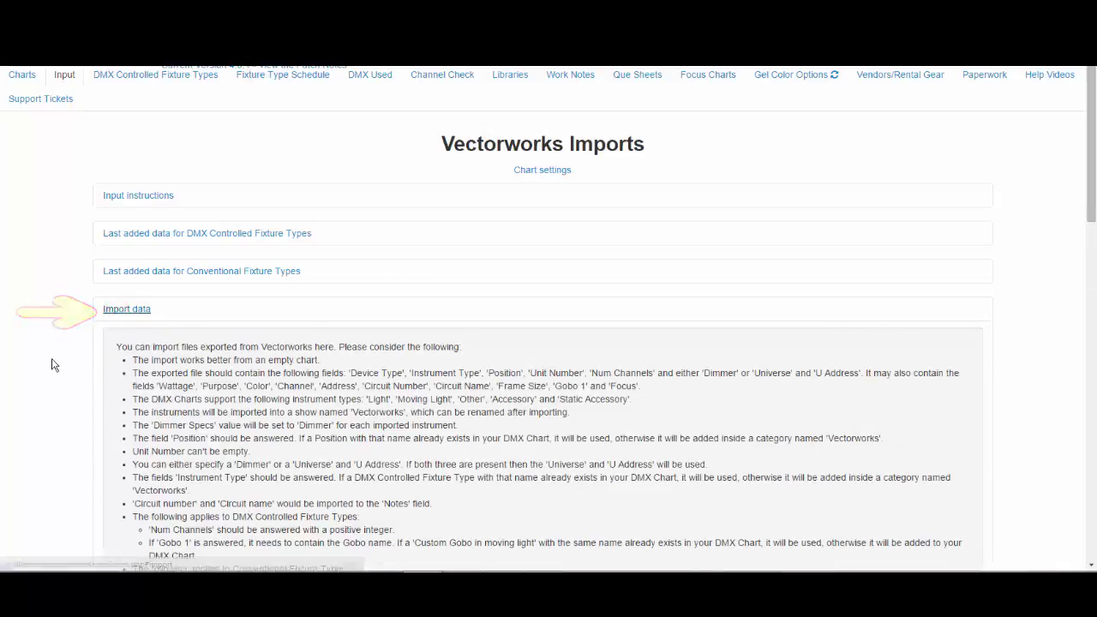
scroll(52, 365, "down", 1)
scroll(52, 365, "down", 3)
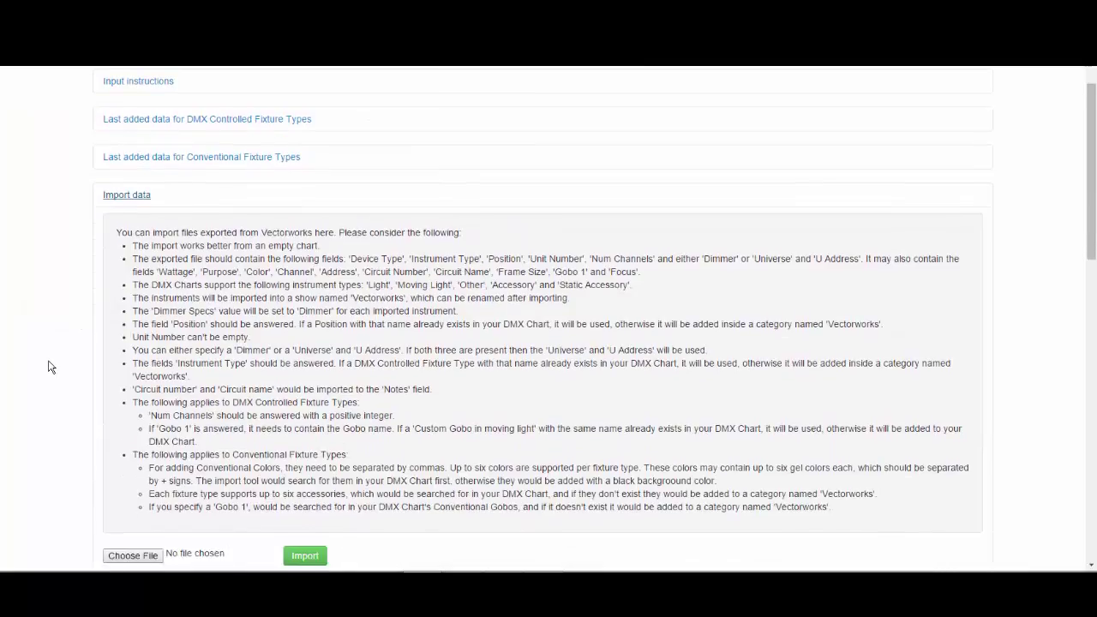
scroll(49, 368, "down", 1)
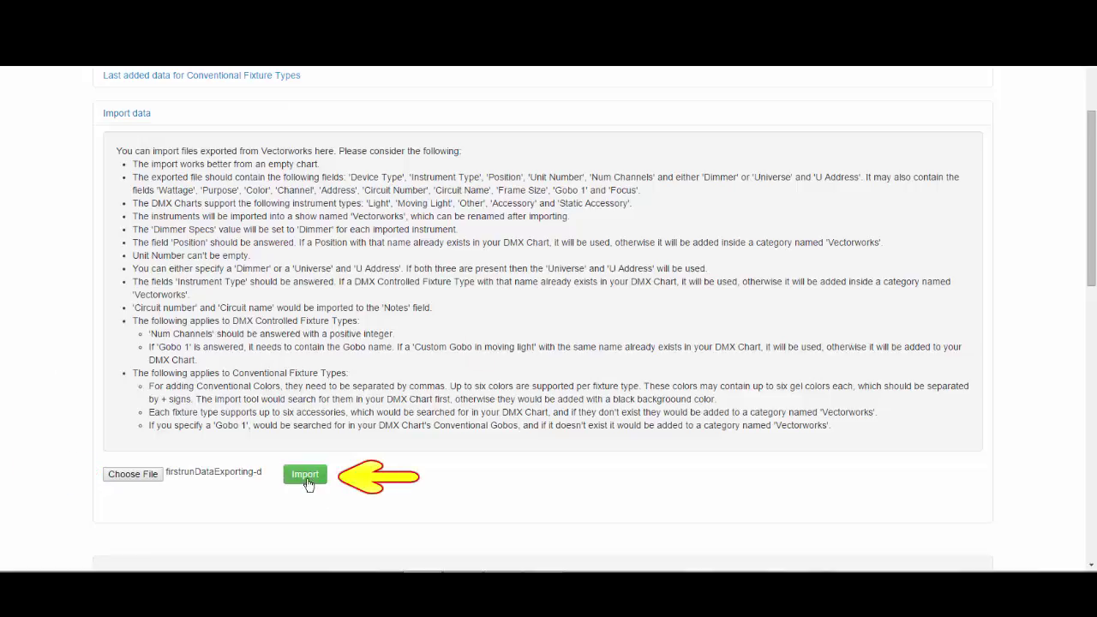
- Import the instrument file (156 imported, 25 failed) and open not_imported.csv in Calc
left_click(305, 480)
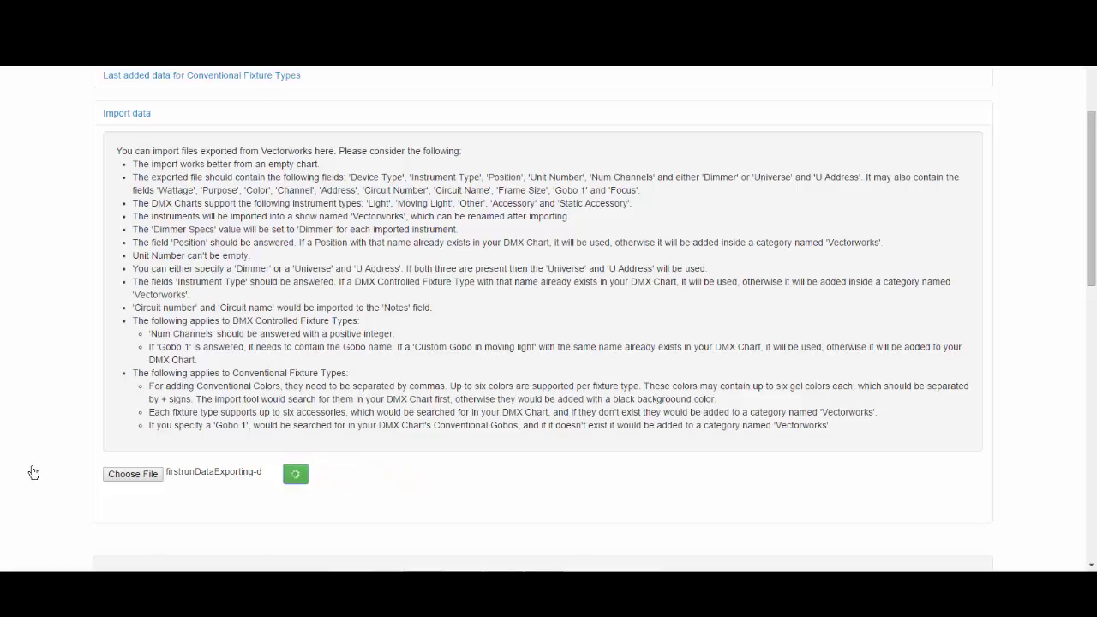
scroll(34, 471, "down", 1)
scroll(34, 472, "down", 3)
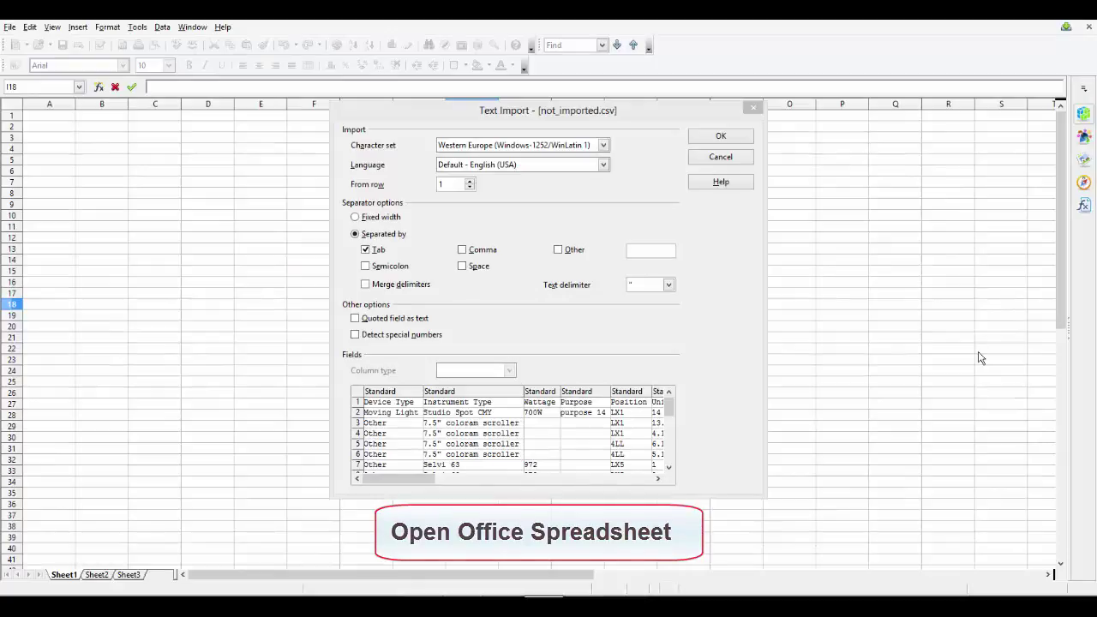
- Load not_imported.csv into Calc and scroll across to the Reason column
left_click(737, 140)
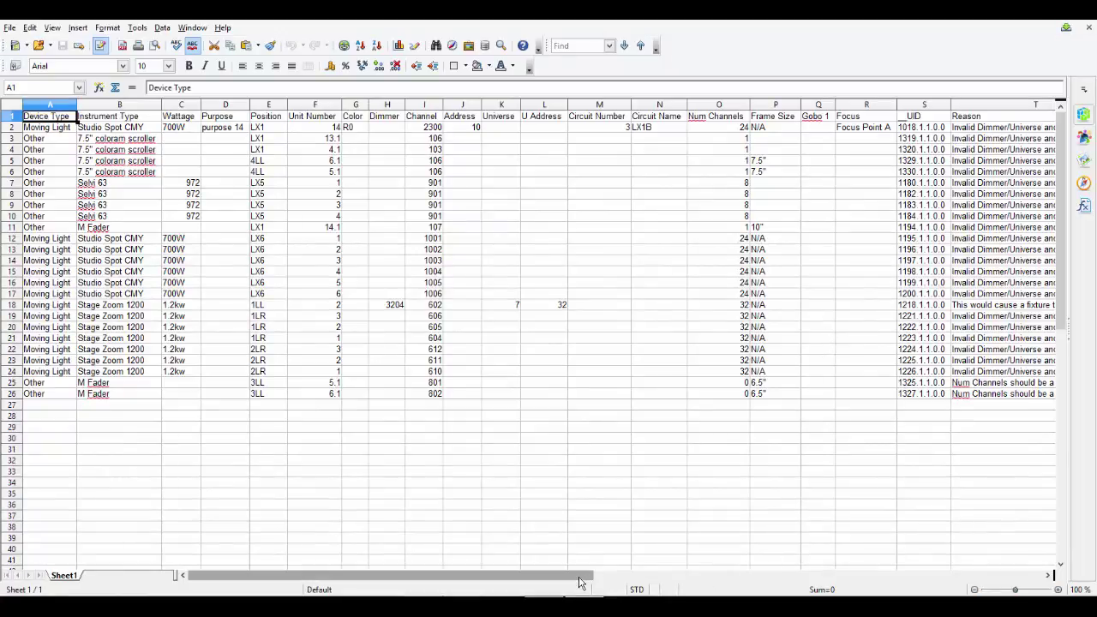
left_click_drag(579, 583, 630, 578)
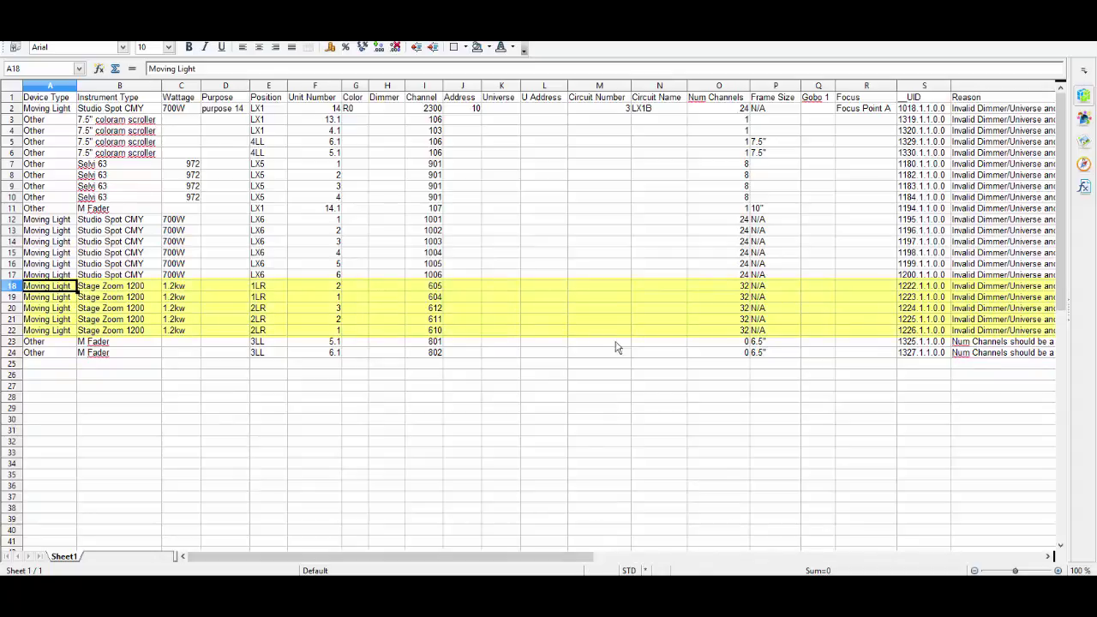
- Select row 18, the first Stage Zoom 1200 entry, and check the failure reasons
left_click(14, 285)
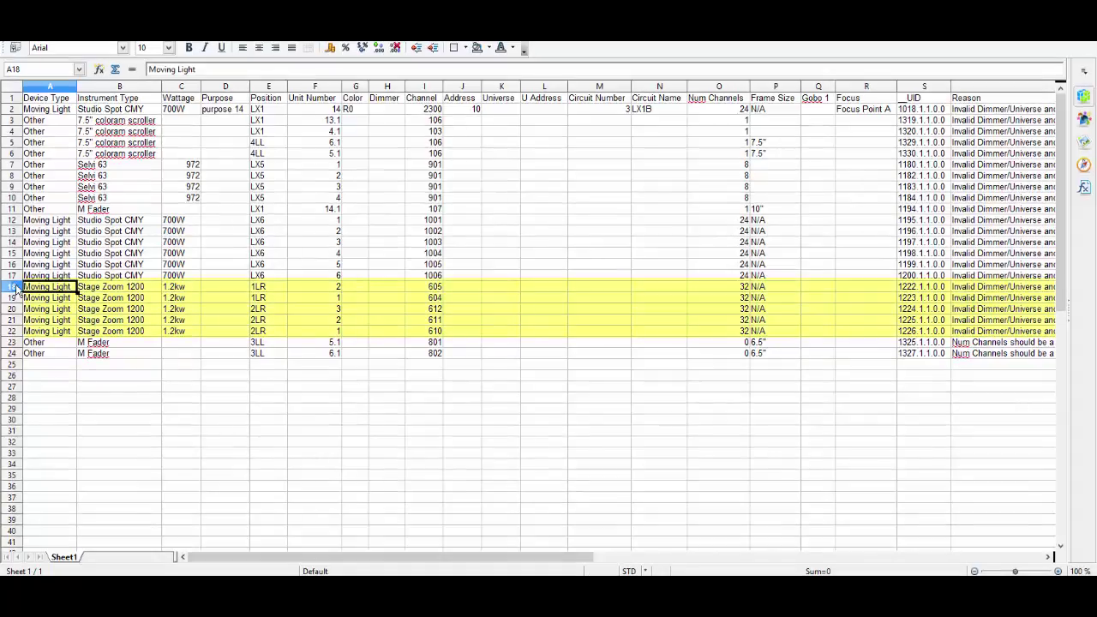
left_click_drag(549, 552, 582, 562)
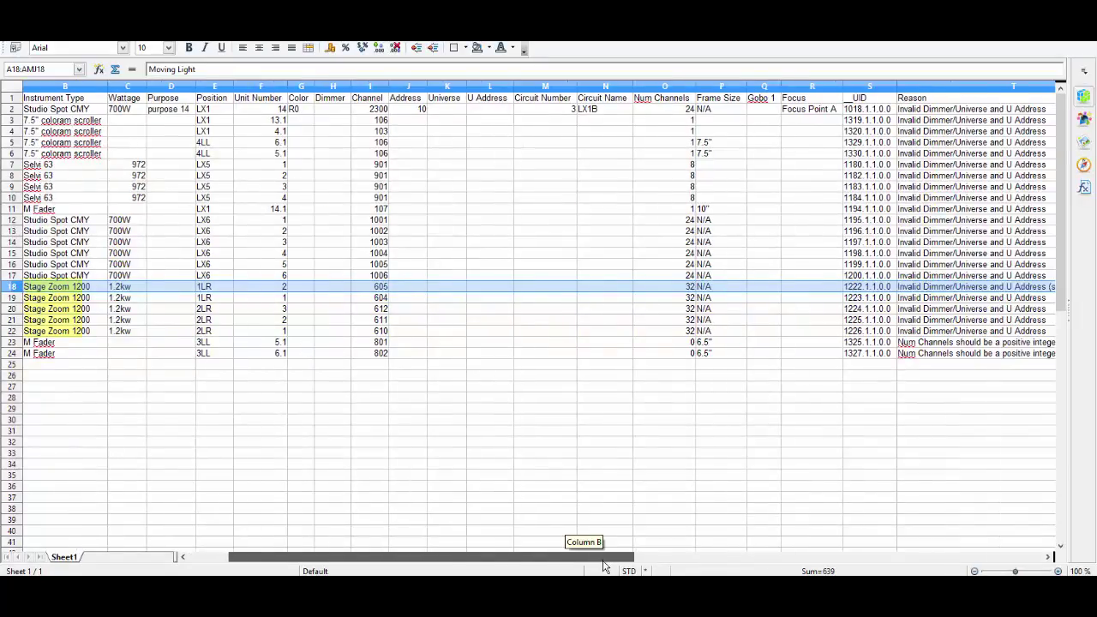
left_click_drag(603, 566, 604, 558)
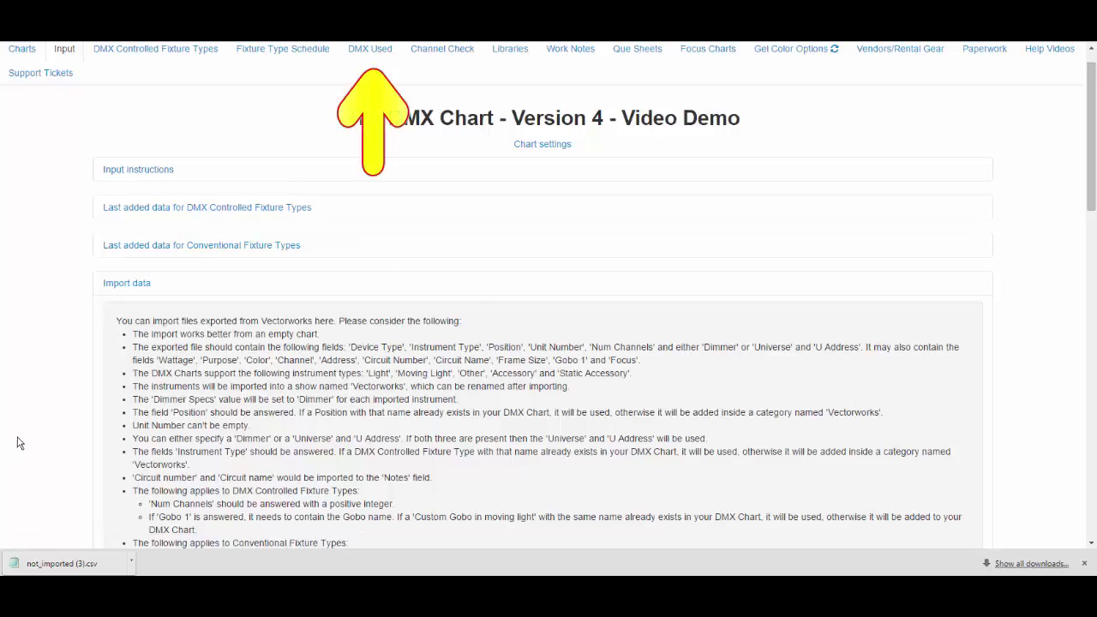
- Check the DMX Used grid for universe 7's occupied channels
left_click(382, 54)
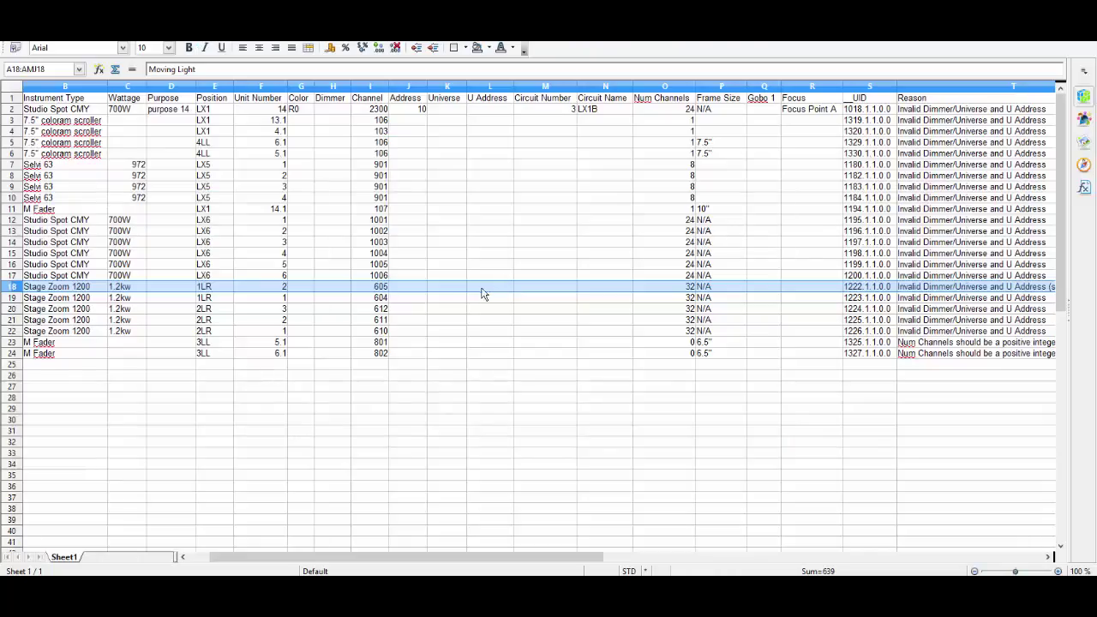
- Give the five Stage Zoom 1200 rows universe 7 and U addresses 161, 193, 225, 257 and 289
left_click(460, 292)
type("7")
key("Tab")
type("161")
key("Return")
type("7")
key("Tab")
type("193")
left_click(505, 308)
type("225")
left_click(507, 319)
type("257")
left_click(507, 331)
type("289")
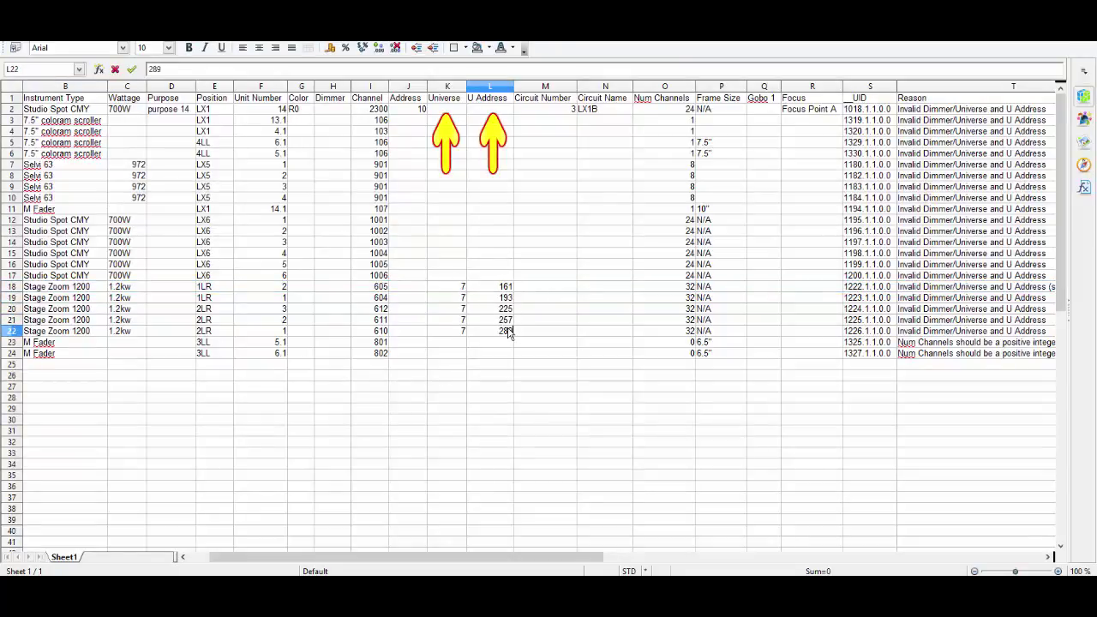
- Save the corrected sheet as not_imported-corrected.csv, keeping CSV format
key("alt+f")
left_click(34, 131)
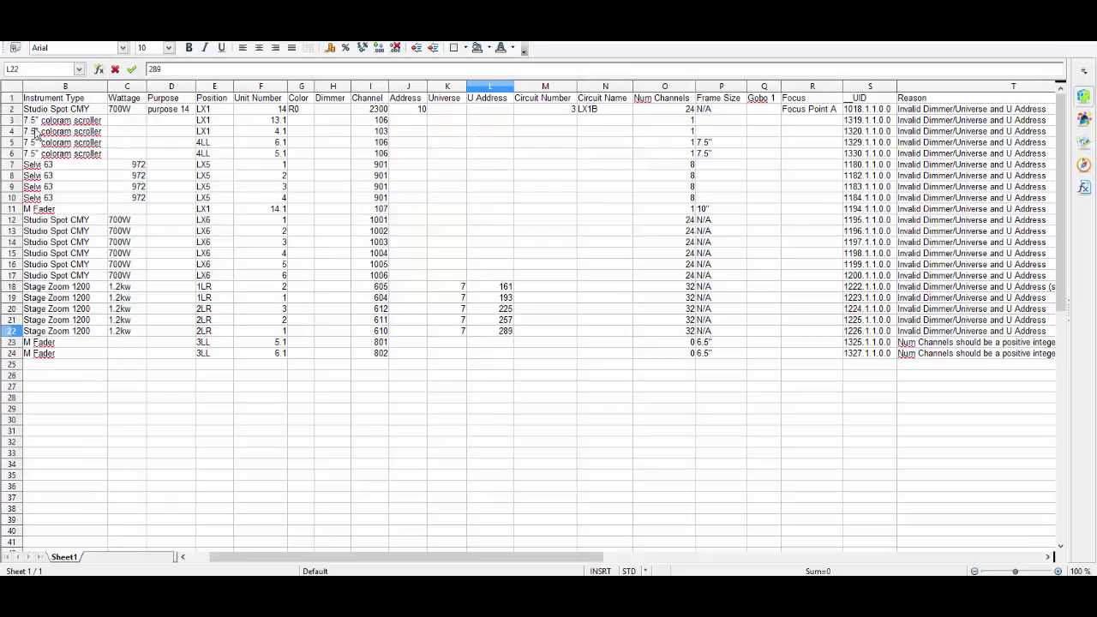
key("ctrl+Home")
key("ctrl+s")
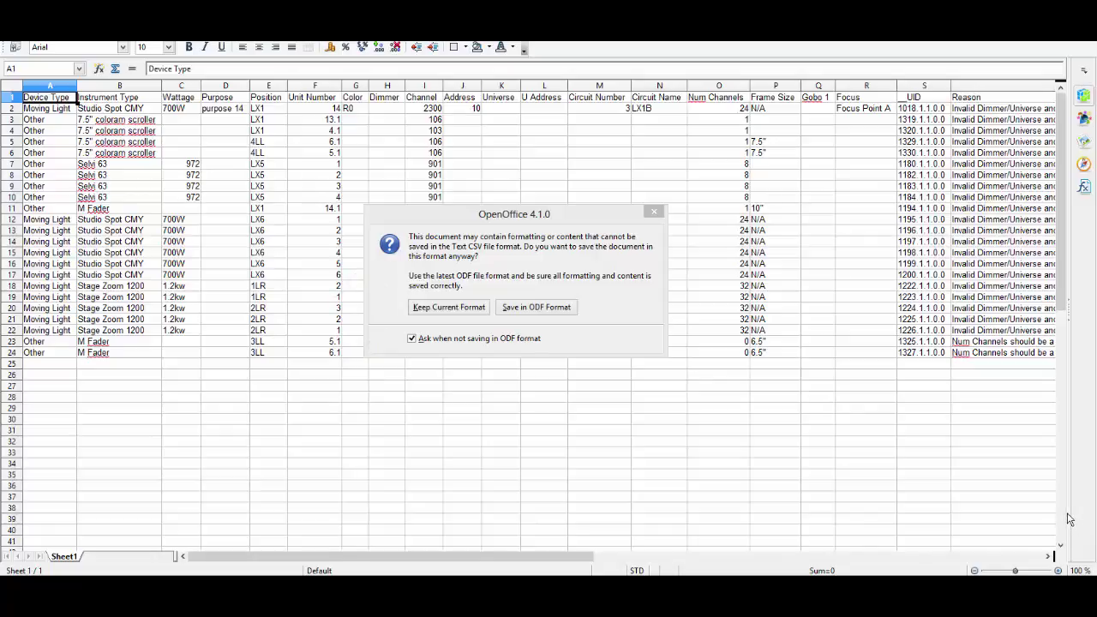
left_click(449, 307)
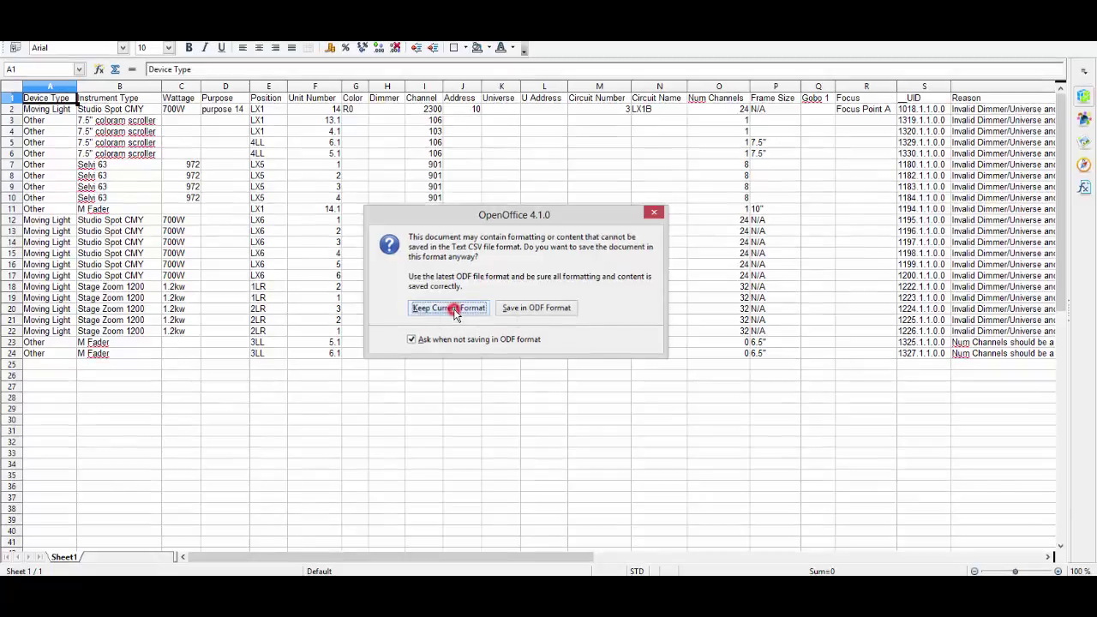
key("alt+Tab")
scroll(116, 342, "down", 2)
- Import not_imported-corrected.csv into DMX Chart (5 added, 18 failed) and finish the import
scroll(109, 404, "down", 1)
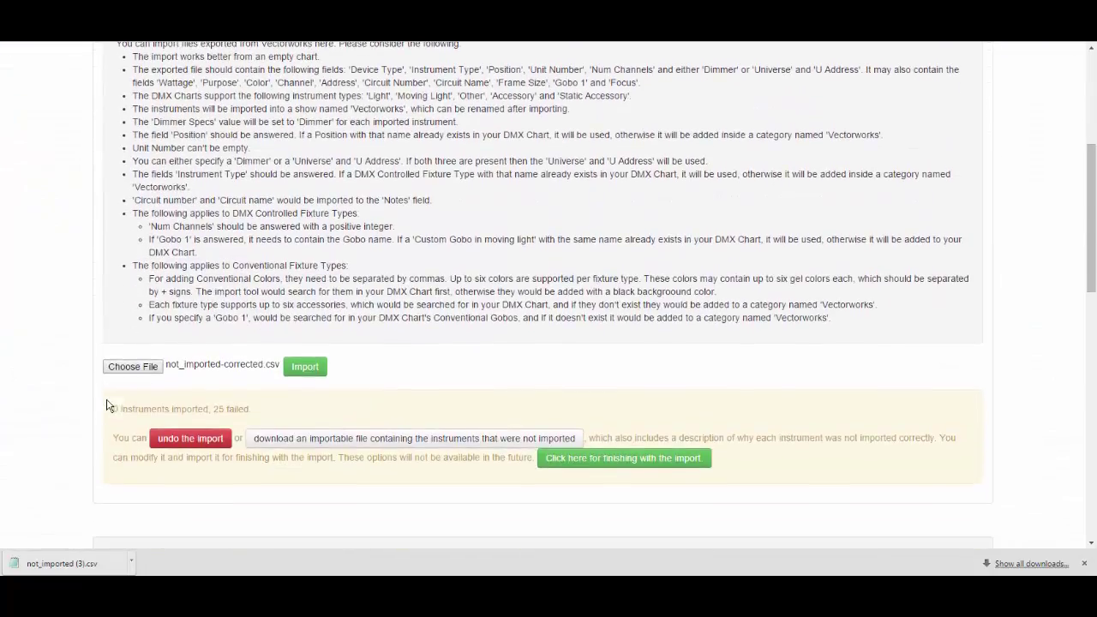
left_click(137, 368)
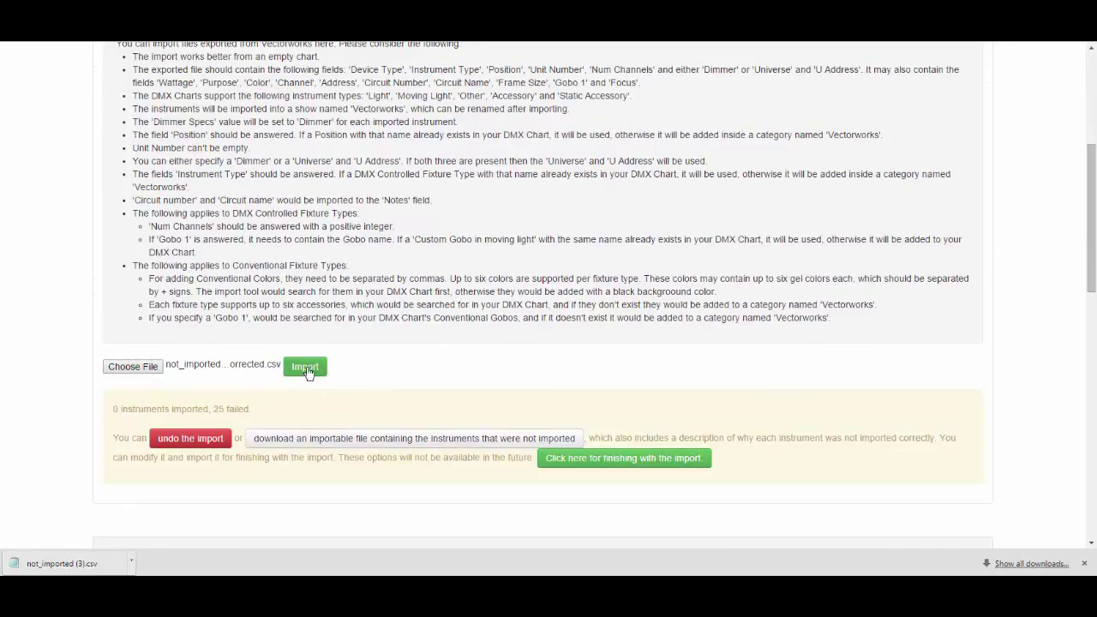
left_click(306, 369)
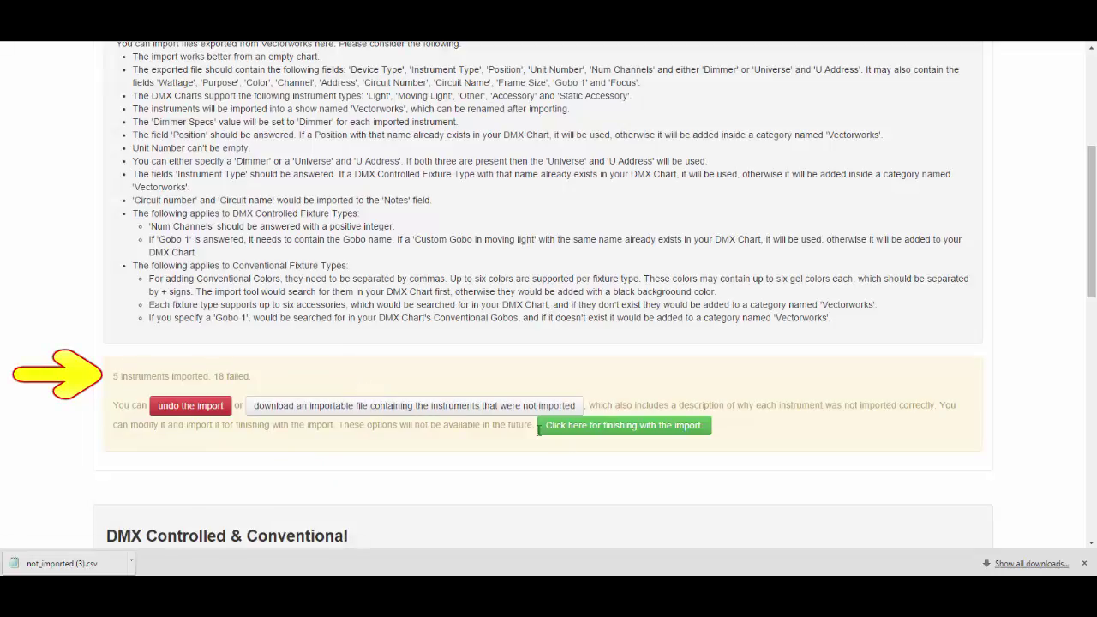
left_click(587, 429)
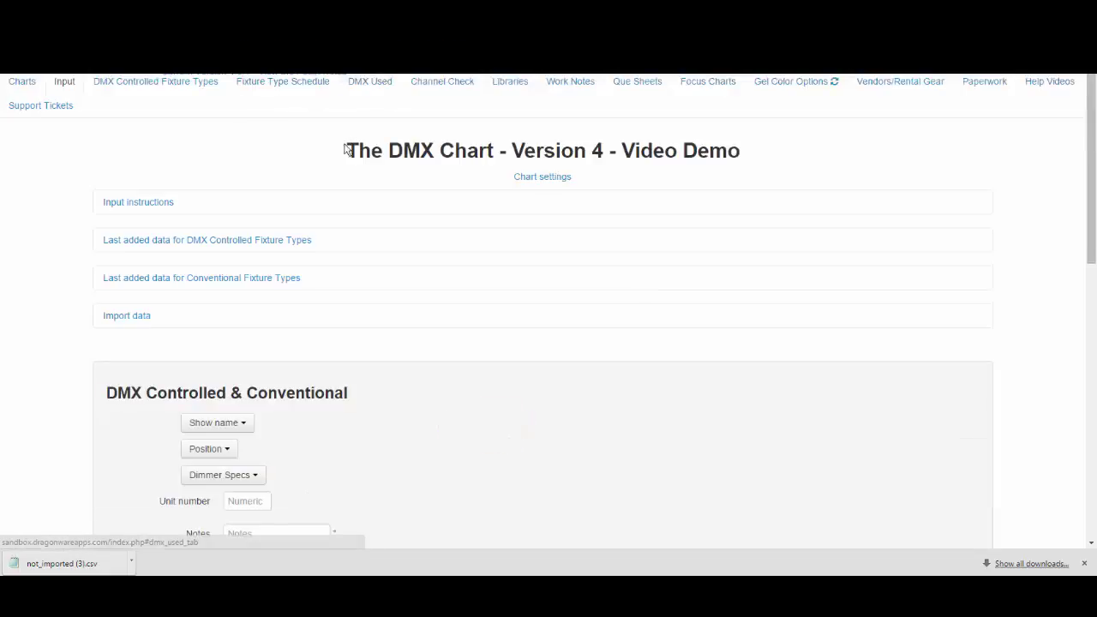
- Show universe 7 on the DMX Used page, with the Stage Zoom 1200 at 1LR on channels 161–192
scroll(344, 149, "down", 1)
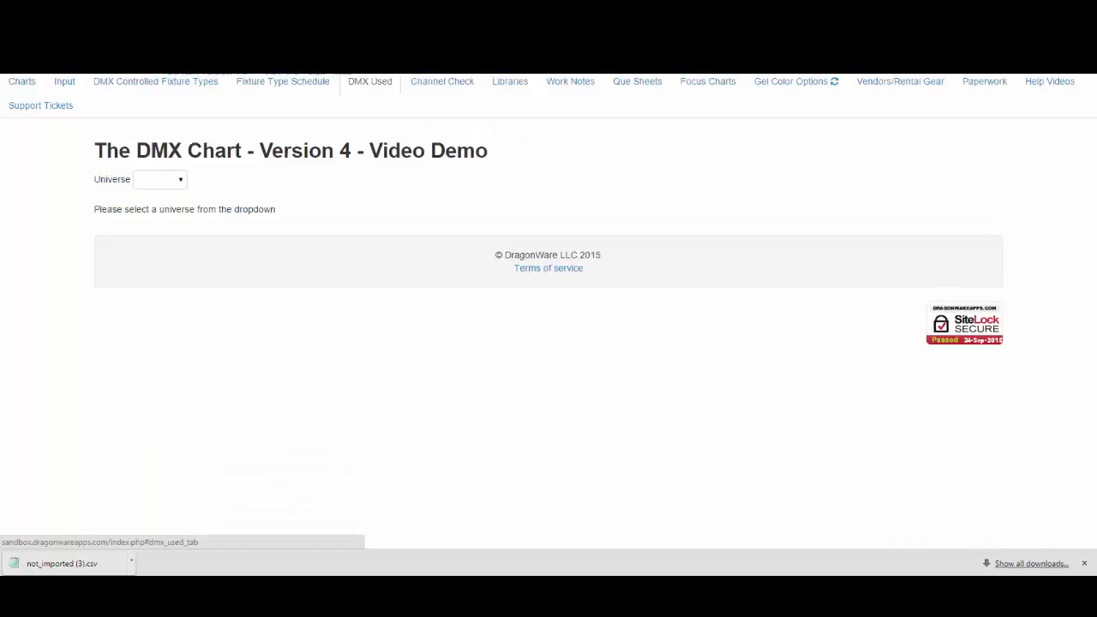
left_click(179, 183)
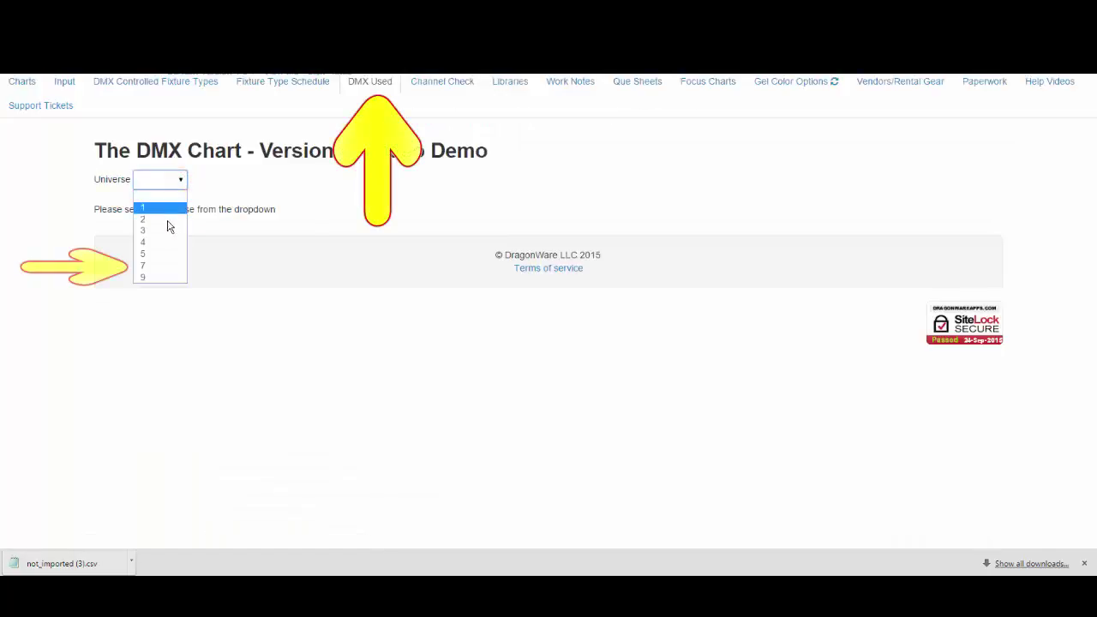
left_click(163, 264)
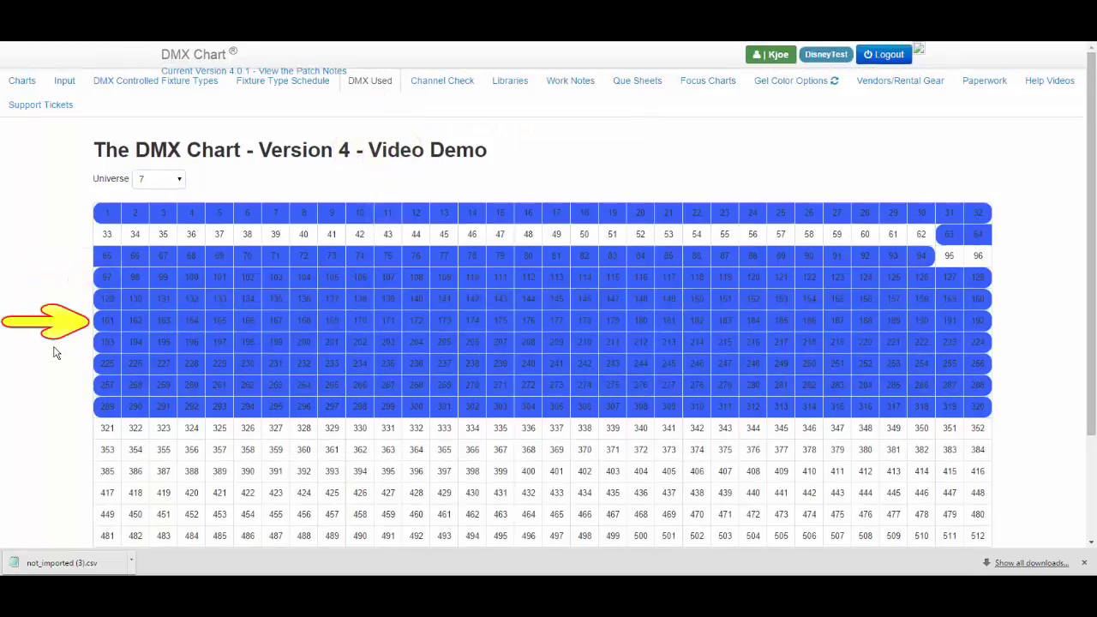
mouse_move(112, 322)
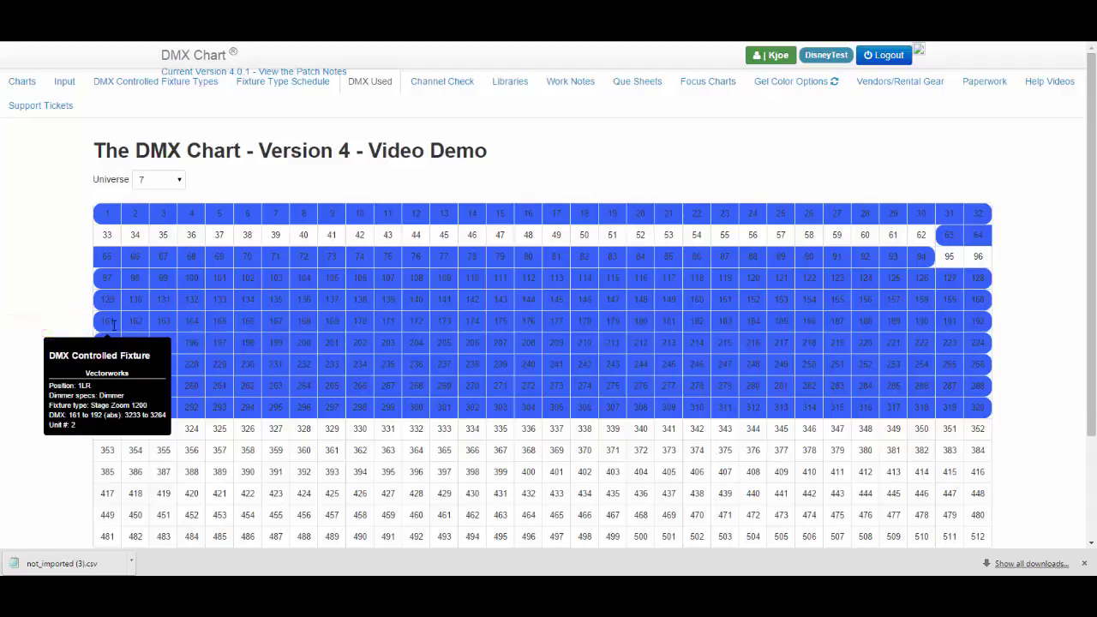